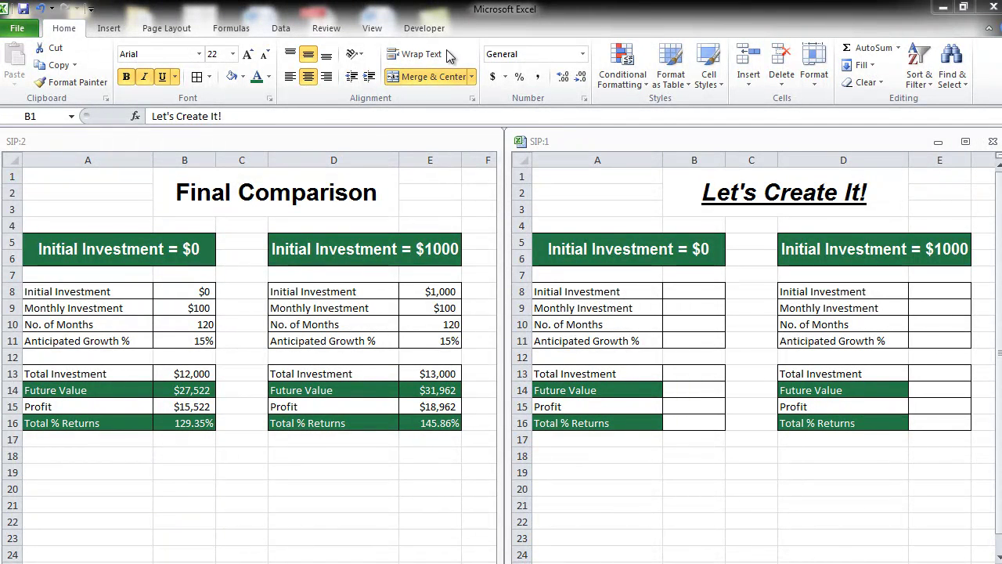
# Tile the SIP:2 and SIP:1 workbook windows vertically side by side using Arrange All
pyautogui.click(384, 33)
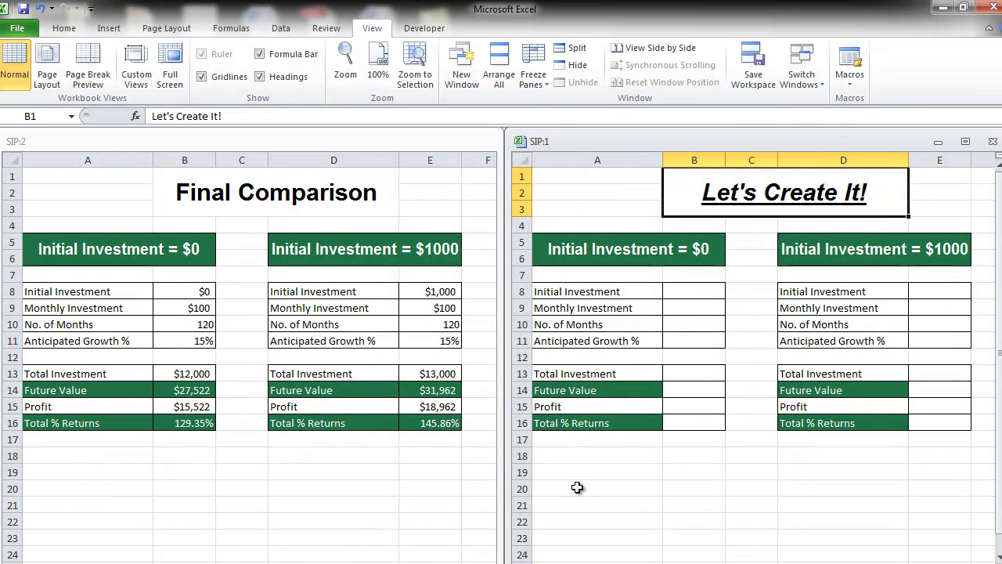
# Fill B8:B11 with $0 initial, $100 monthly, 120 months and 15% growth
pyautogui.click(704, 290)
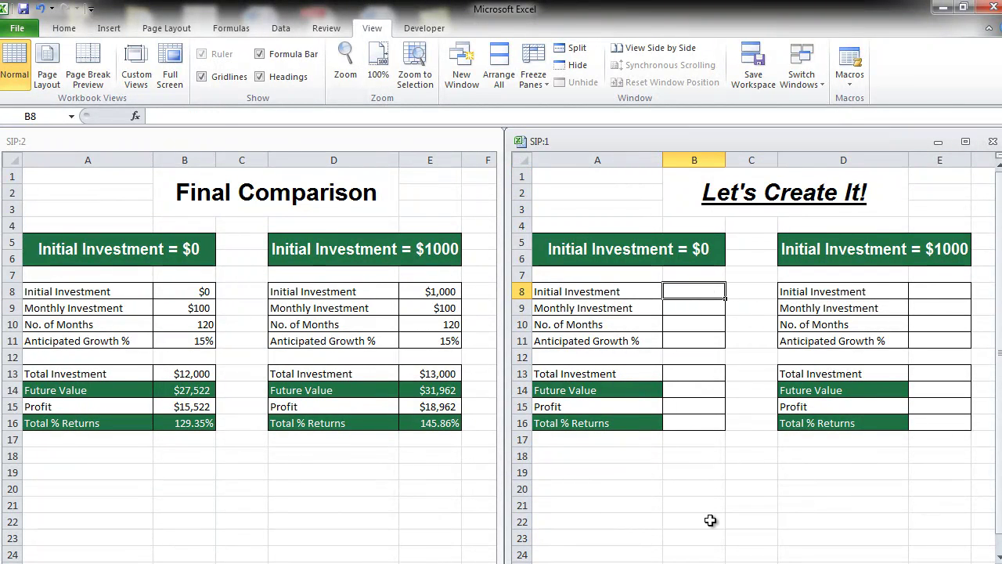
pyautogui.write('$0')
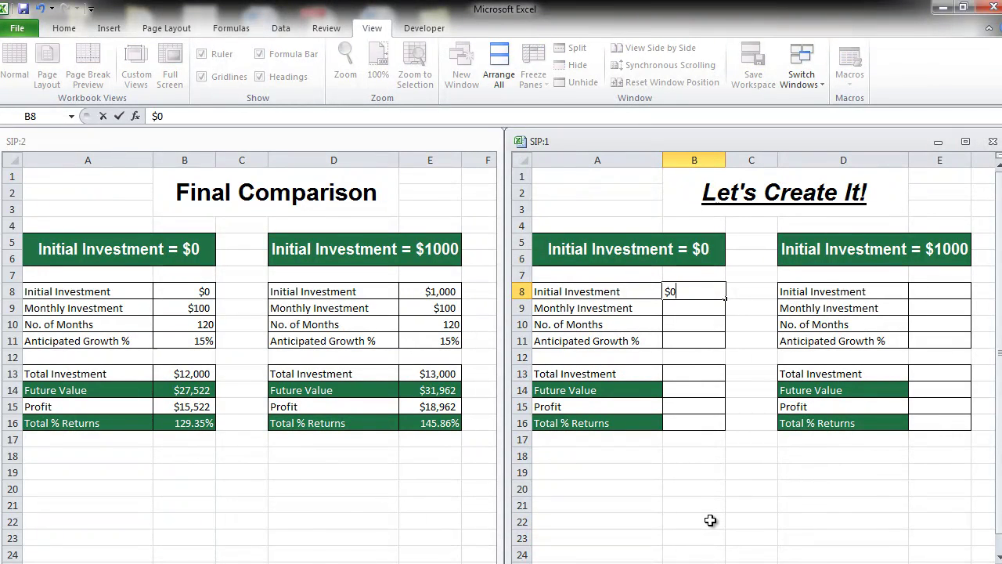
pyautogui.press('Return')
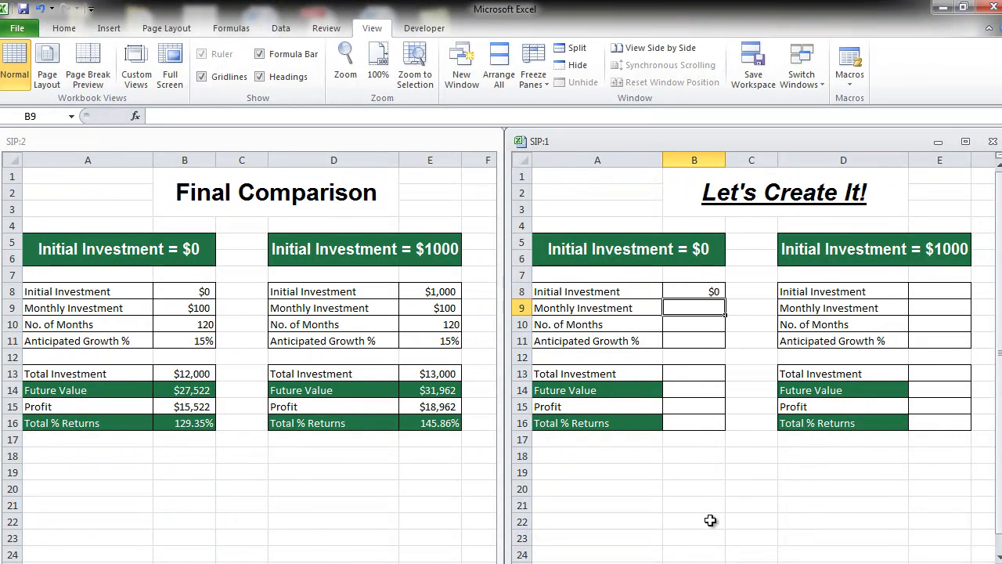
pyautogui.write('$100')
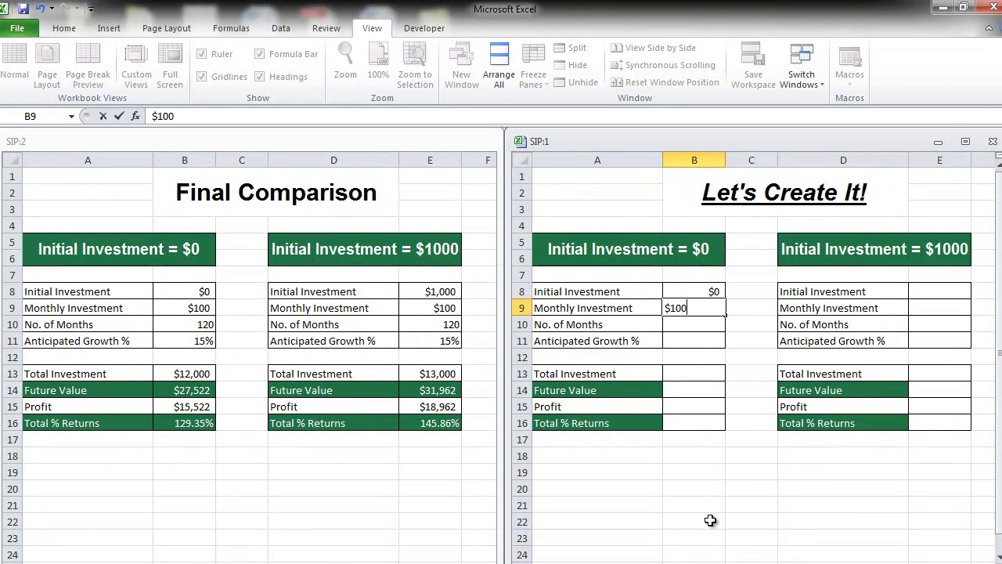
pyautogui.press('Return')
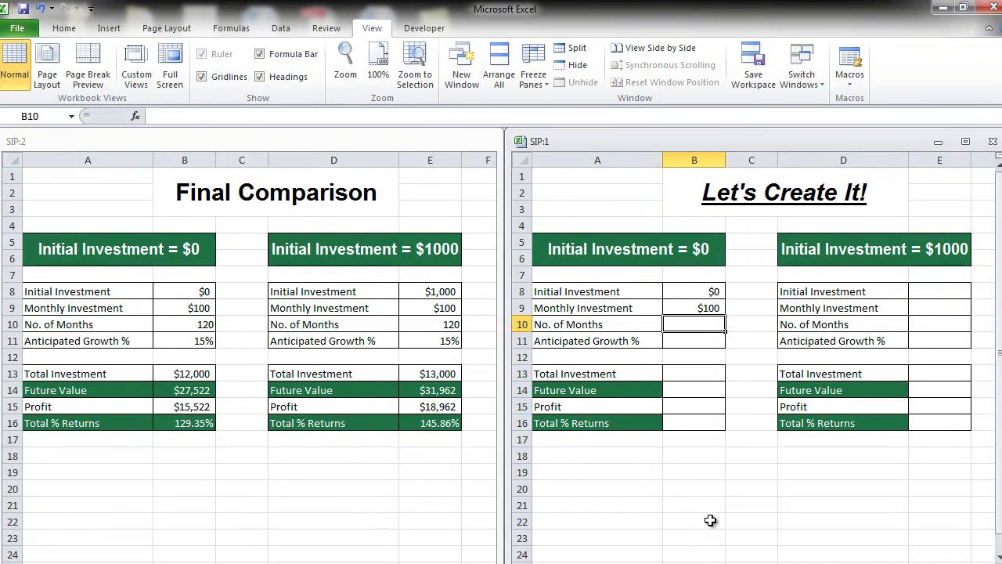
pyautogui.write('120')
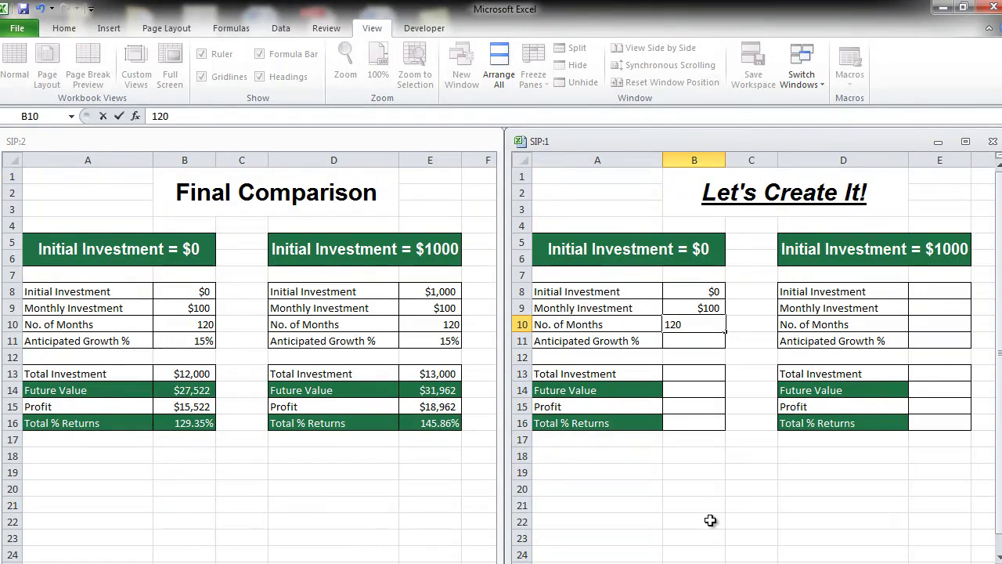
pyautogui.press('Return')
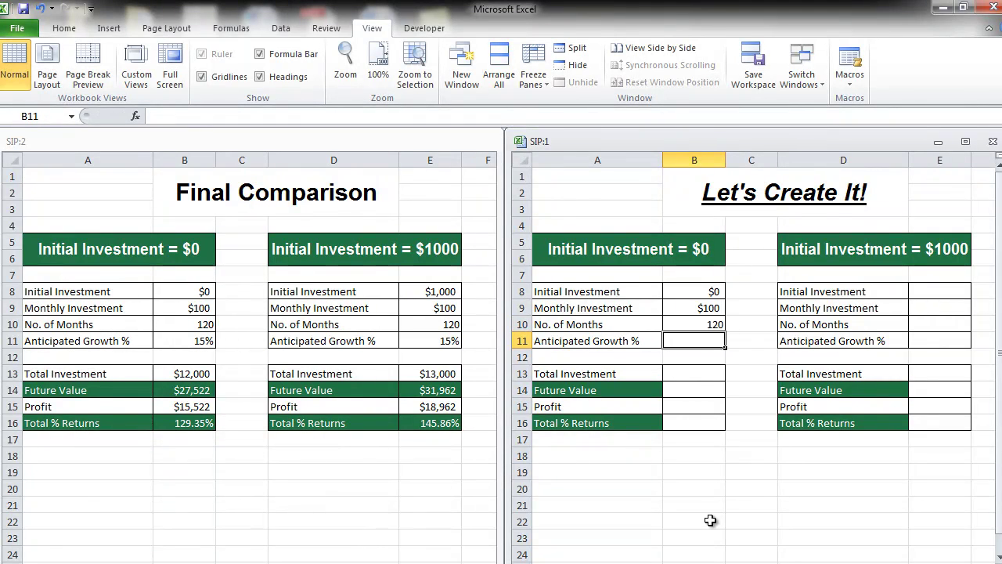
pyautogui.write('15%')
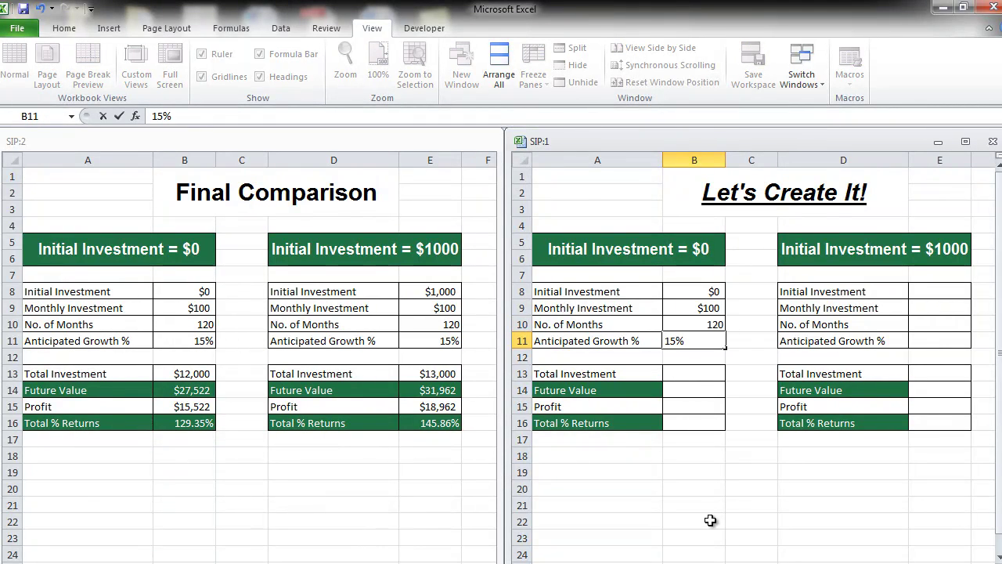
pyautogui.press('Return')
pyautogui.press('Return')
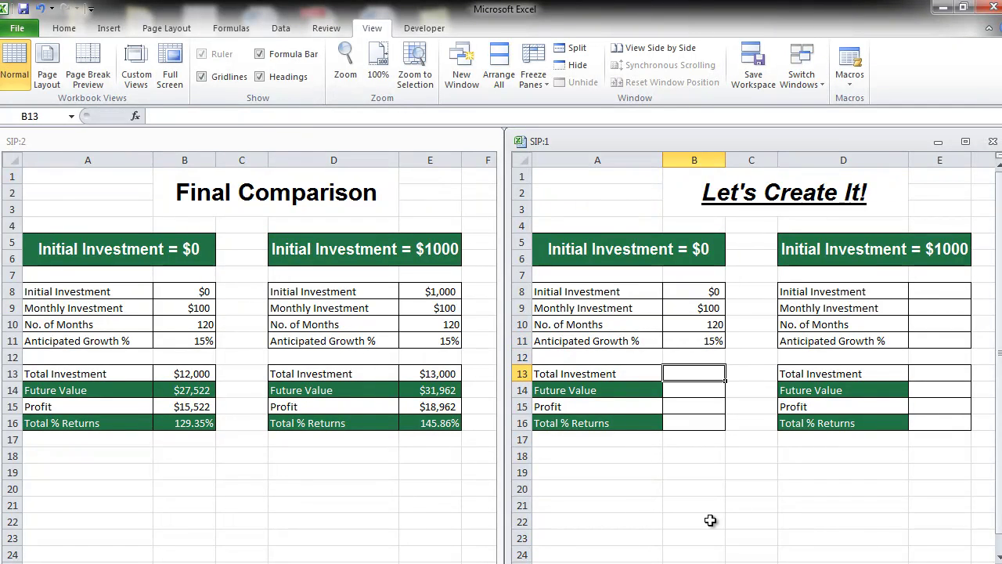
# Enter =B8+(B9*B10) in B13 so Total Investment shows $12,000
pyautogui.write('=')
pyautogui.press('Up')
pyautogui.press('Up')
pyautogui.press('Up')
pyautogui.press('Up')
pyautogui.press('Up')
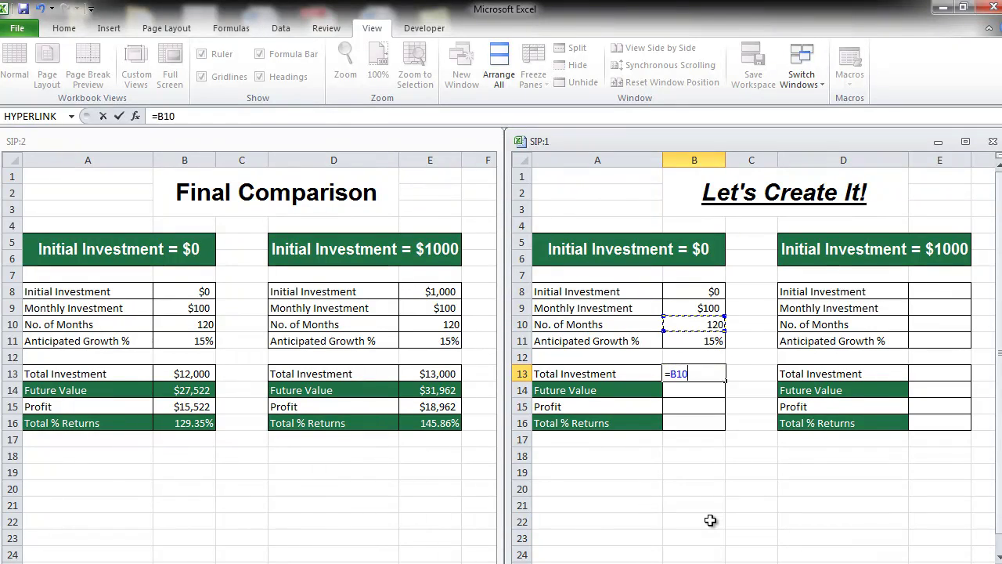
pyautogui.write('+(')
pyautogui.press('Up')
pyautogui.press('Up')
pyautogui.press('Up')
pyautogui.press('Up')
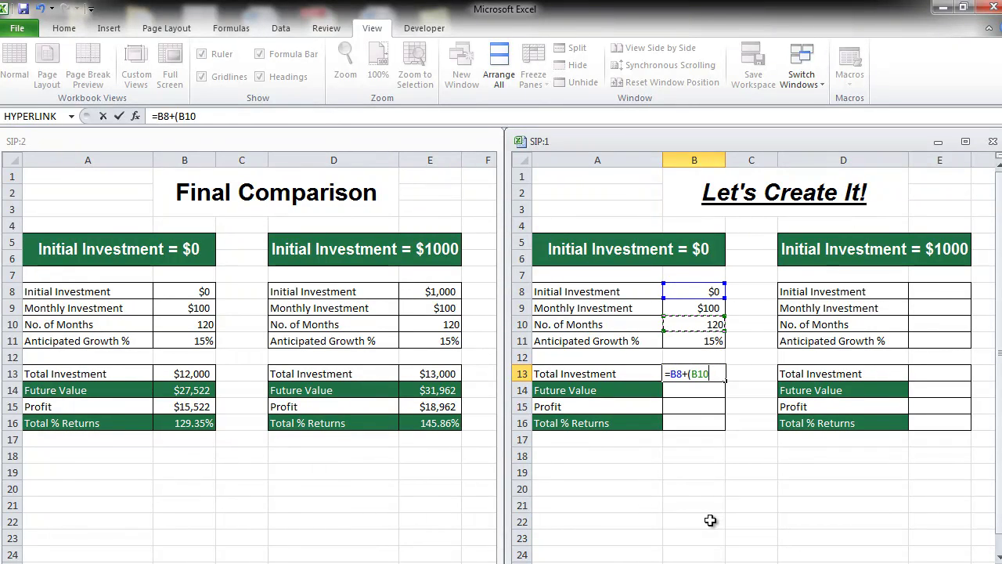
pyautogui.write('*')
pyautogui.press('Up')
pyautogui.press('Up')
pyautogui.press('Up')
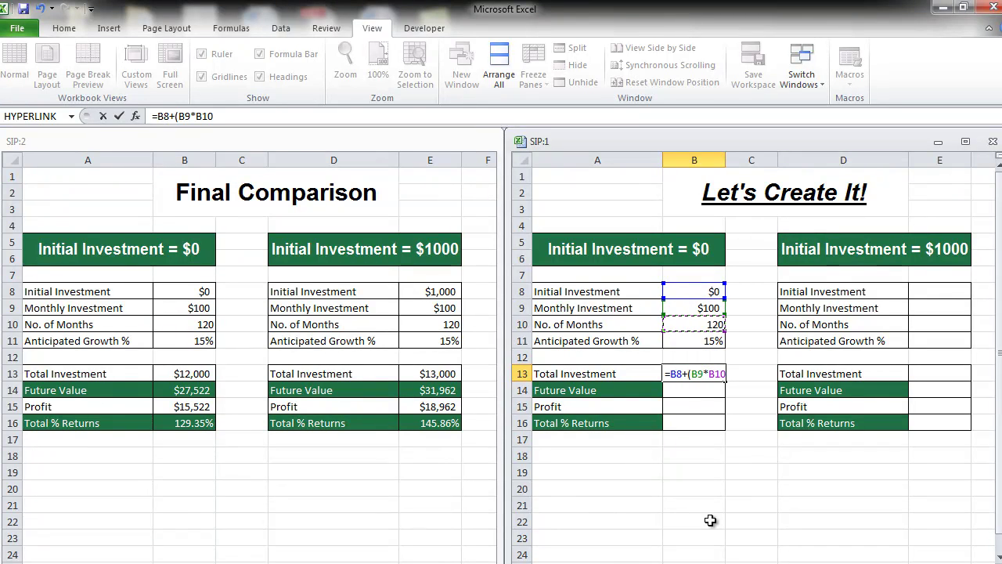
pyautogui.write(')')
pyautogui.press('Return')
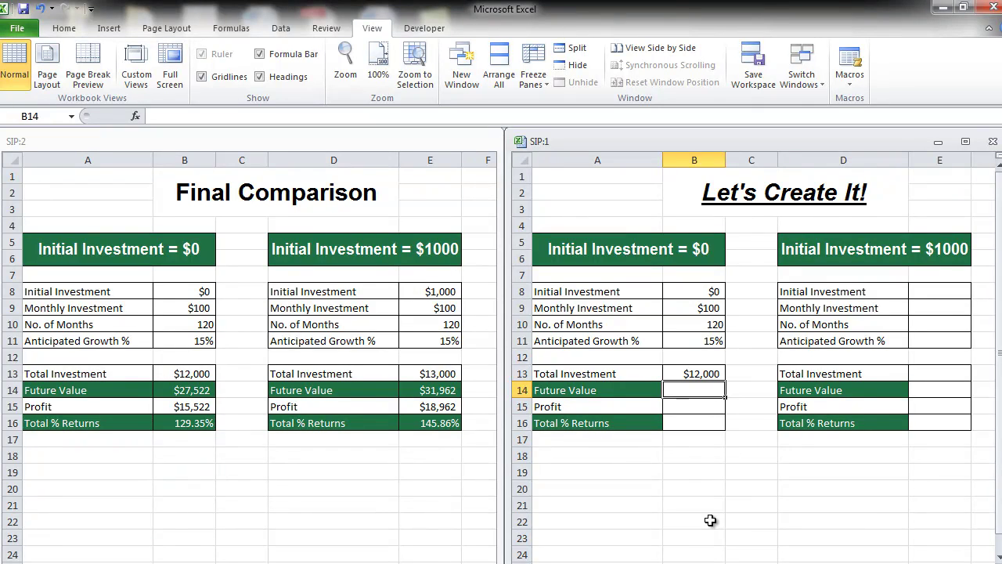
# Enter =FV(B11/12,B10,B9,B8) in B14 for the Future Value
pyautogui.write('=fv')
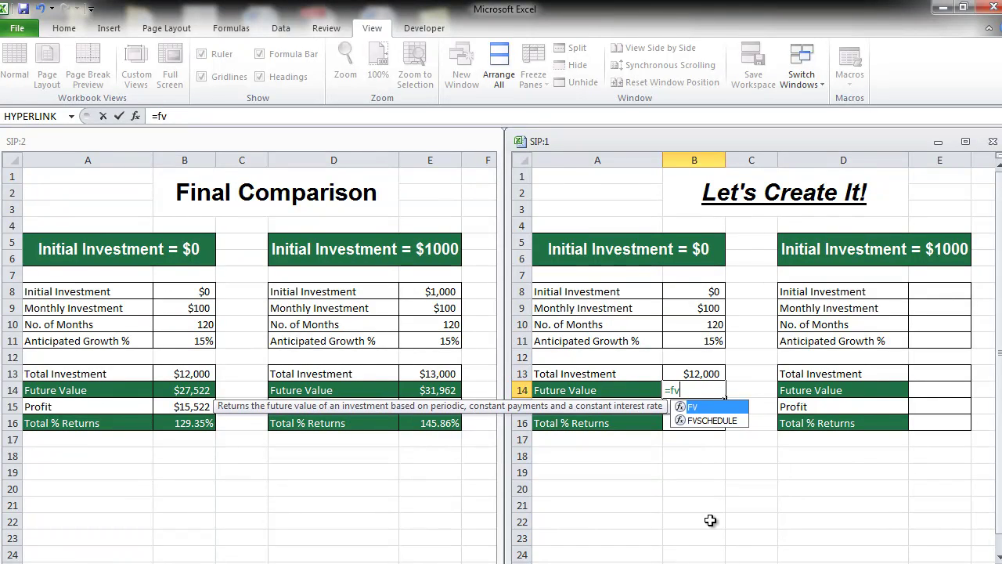
pyautogui.press('Tab')
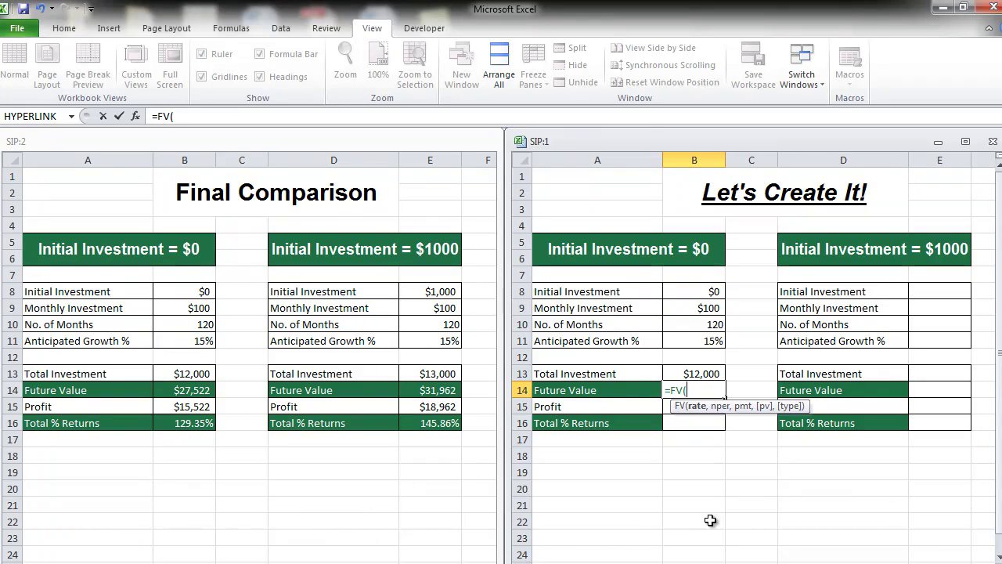
pyautogui.press('Up')
pyautogui.press('Up')
pyautogui.press('Up')
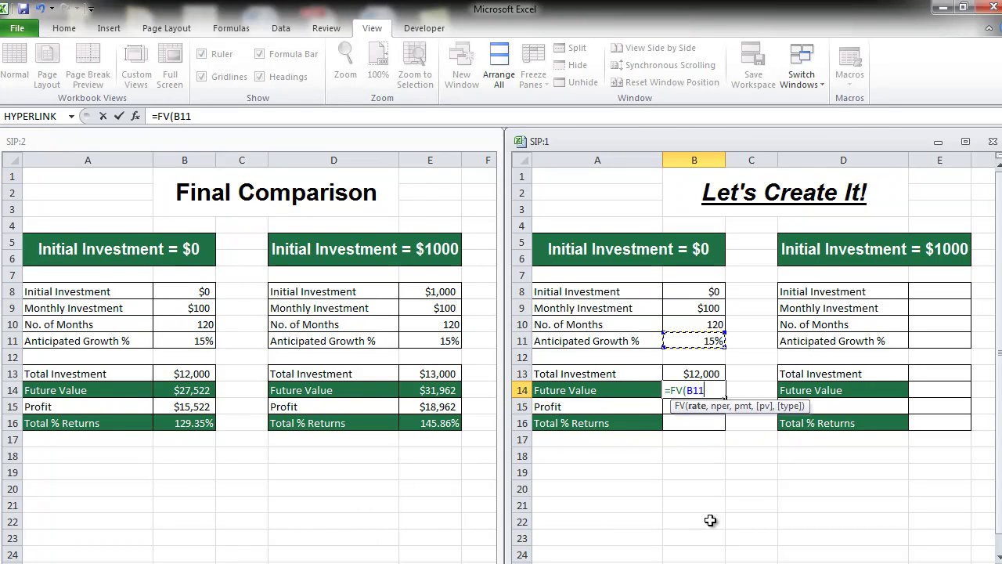
pyautogui.write('/12')
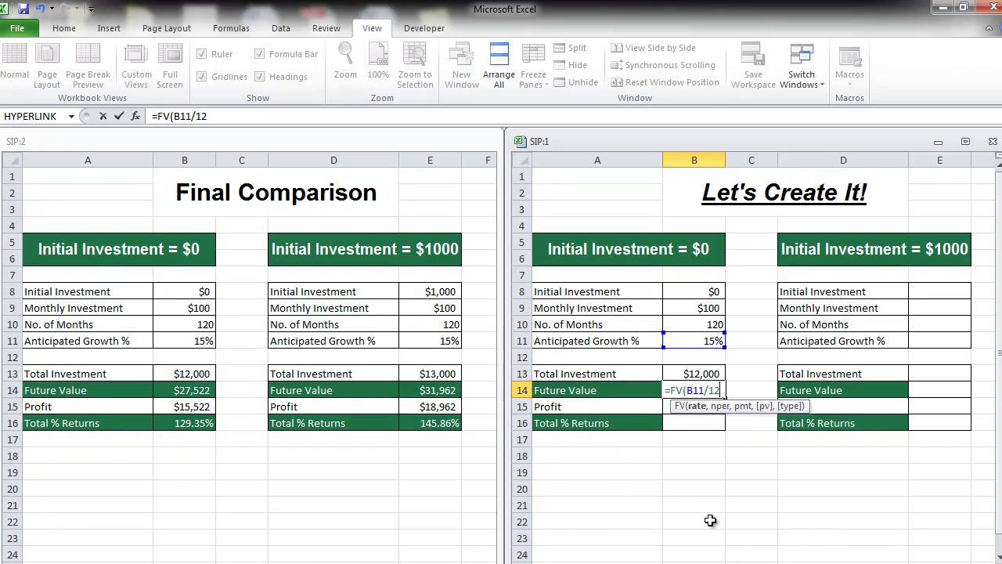
pyautogui.write(',')
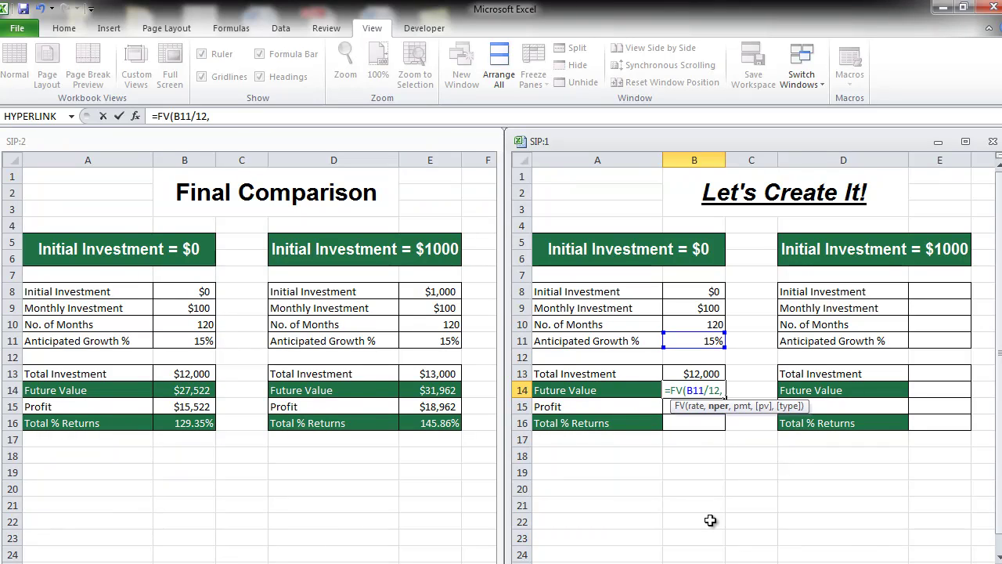
pyautogui.press('Up')
pyautogui.press('Up')
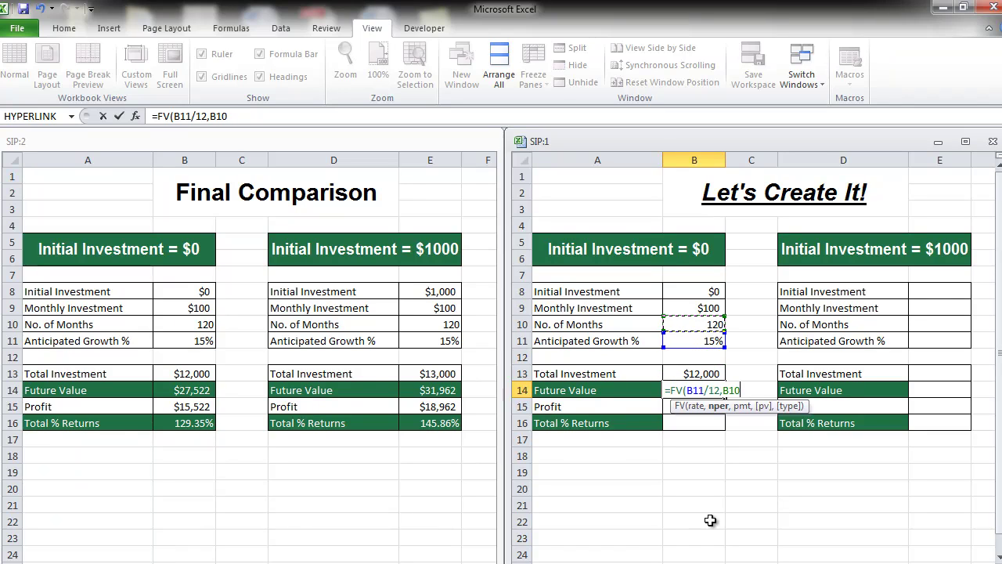
pyautogui.write(',')
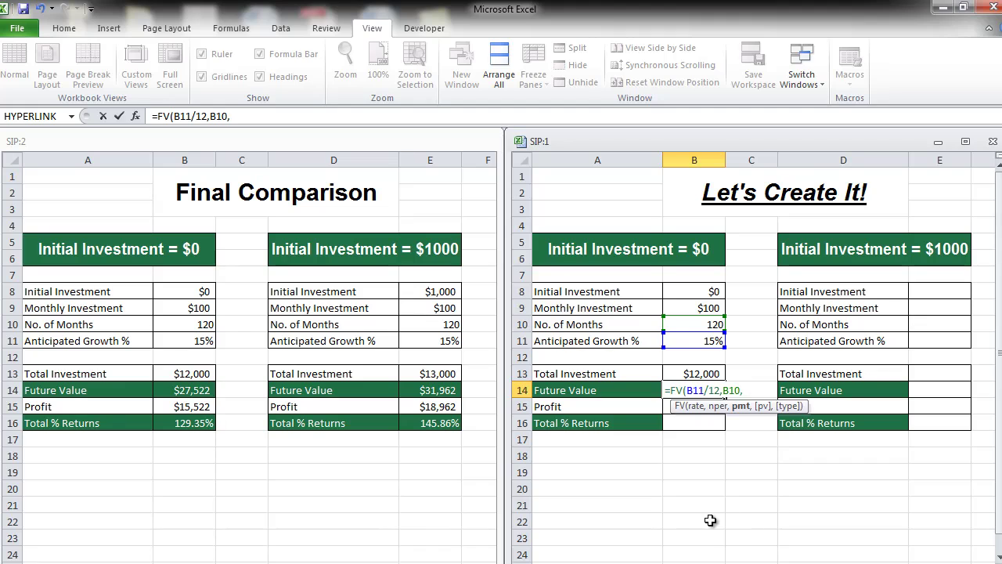
pyautogui.press('Up')
pyautogui.press('Up')
pyautogui.press('Up')
pyautogui.press('Up')
pyautogui.press('Up')
pyautogui.write(',')
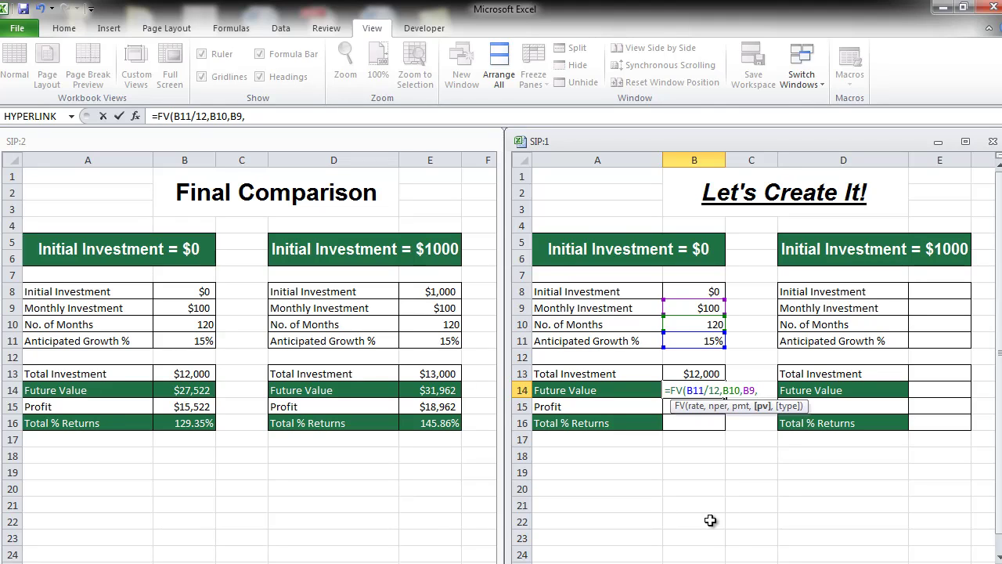
pyautogui.press('Up')
pyautogui.press('Up')
pyautogui.press('Up')
pyautogui.press('Up')
pyautogui.press('Up')
pyautogui.press('Up')
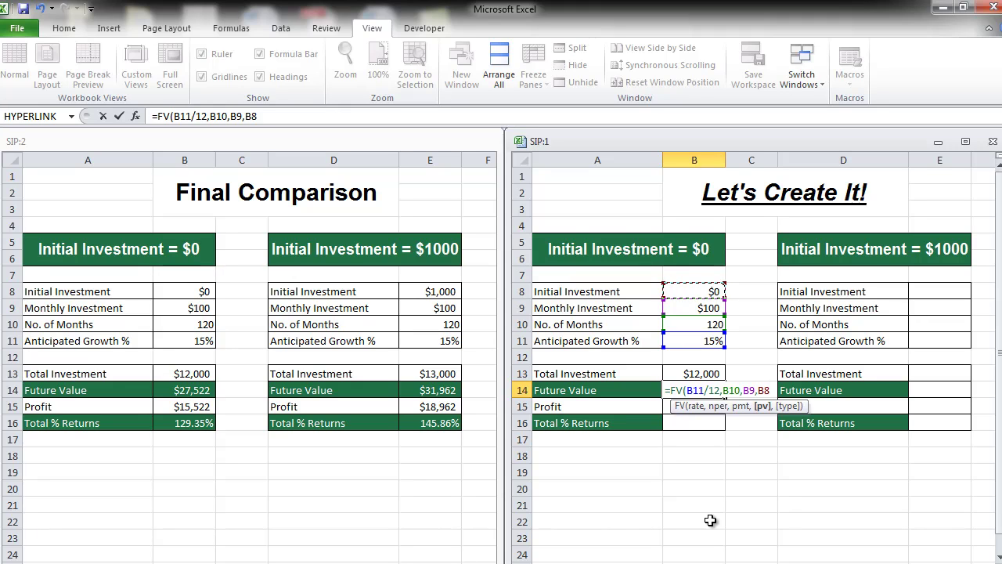
pyautogui.write(')')
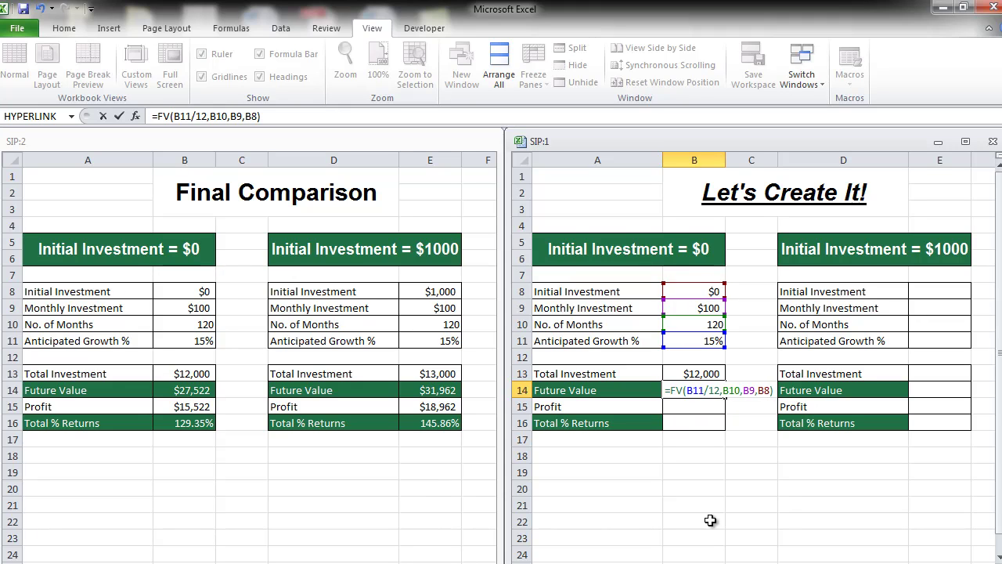
pyautogui.press('Return')
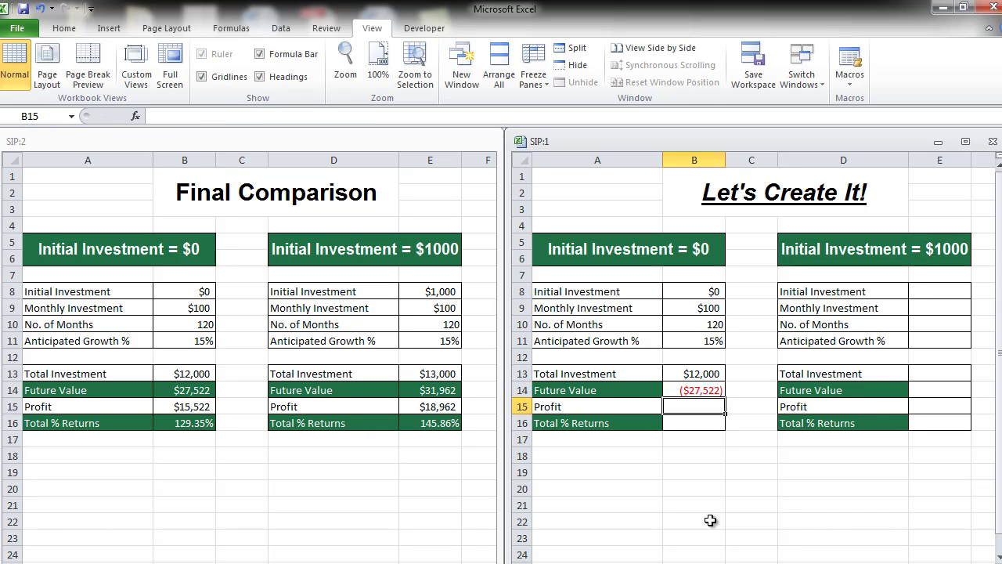
# Negate B9 and B8 in the FV formula so Future Value shows $27,522
pyautogui.press('Up')
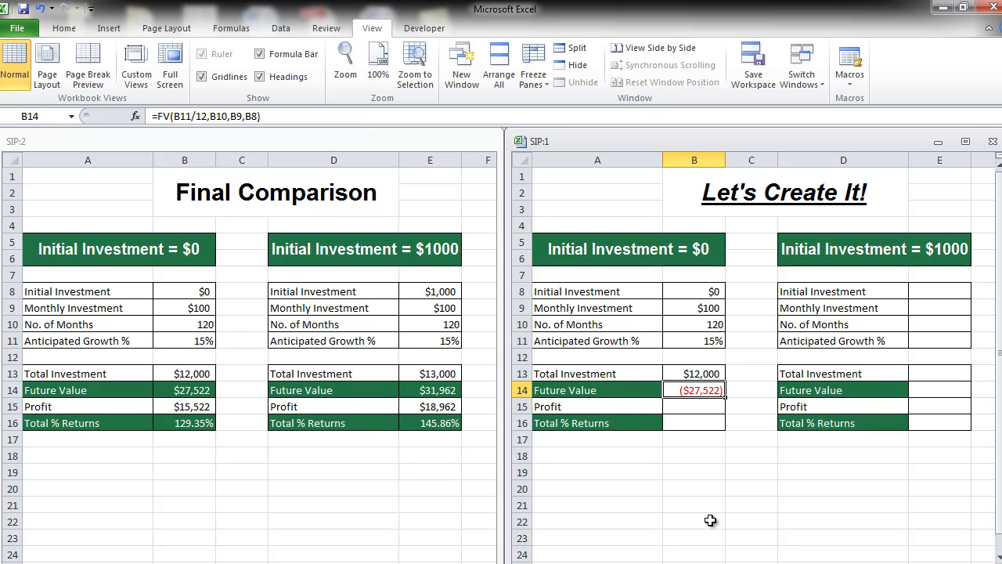
pyautogui.press('F2')
pyautogui.press('Left')
pyautogui.press('Left')
pyautogui.press('Left')
pyautogui.press('Left')
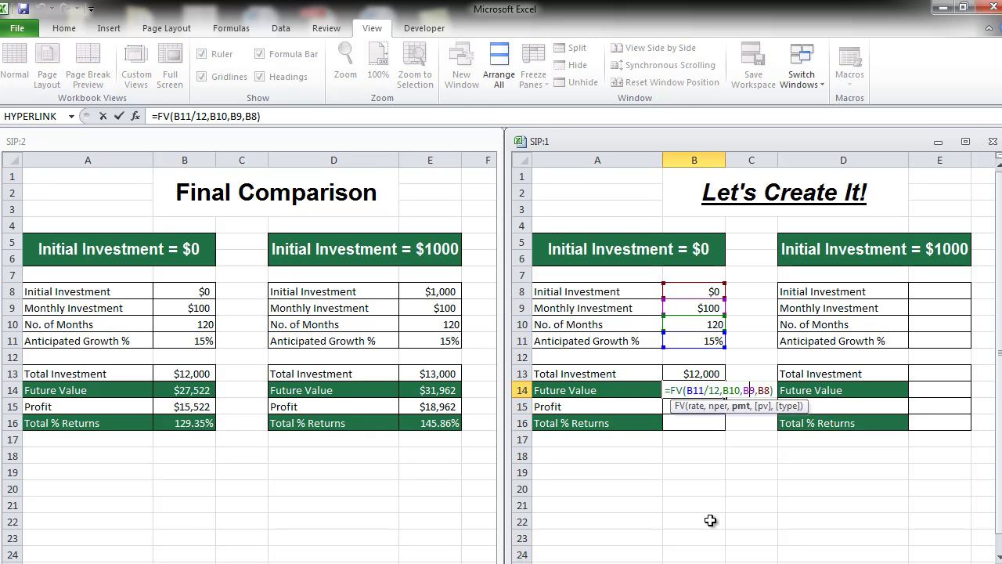
pyautogui.hotkey('shift', 'Right')
pyautogui.hotkey('shift', 'Right')
pyautogui.hotkey('shift', 'Right')
pyautogui.hotkey('shift', 'Right')
pyautogui.hotkey('shift', 'Right')
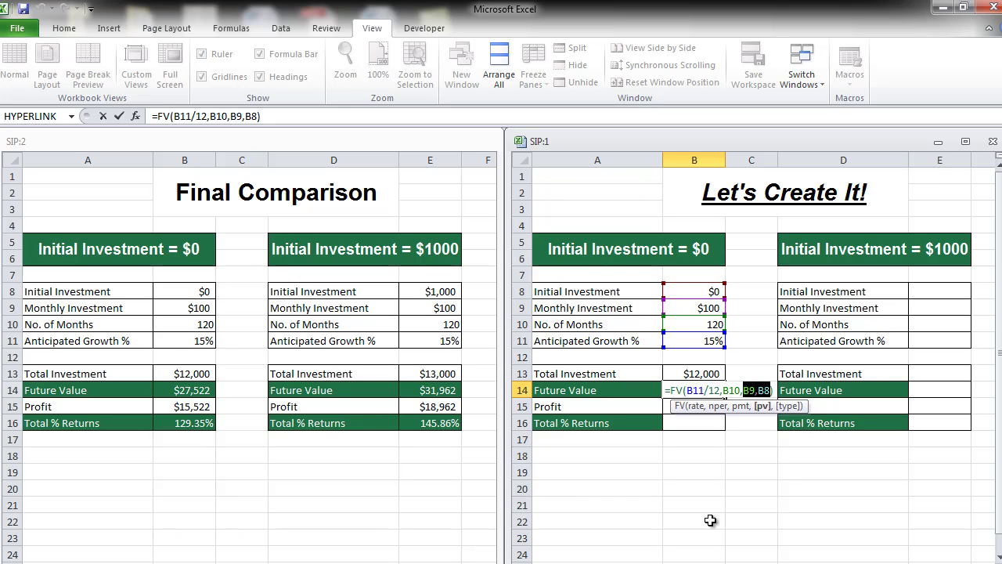
pyautogui.press('Left')
pyautogui.press('Left')
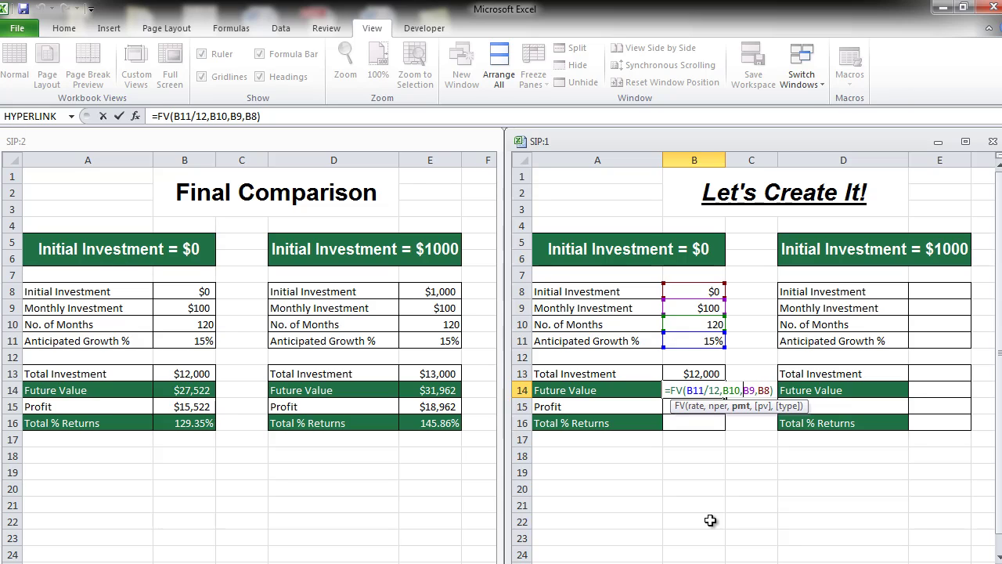
pyautogui.write('-')
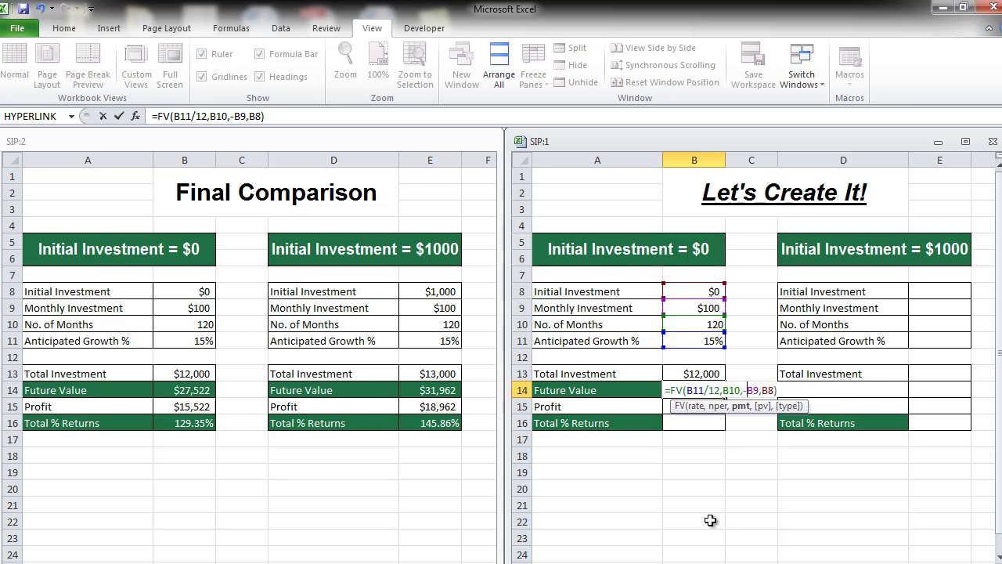
pyautogui.press('Right')
pyautogui.press('Right')
pyautogui.press('Right')
pyautogui.write('-')
pyautogui.press('Return')
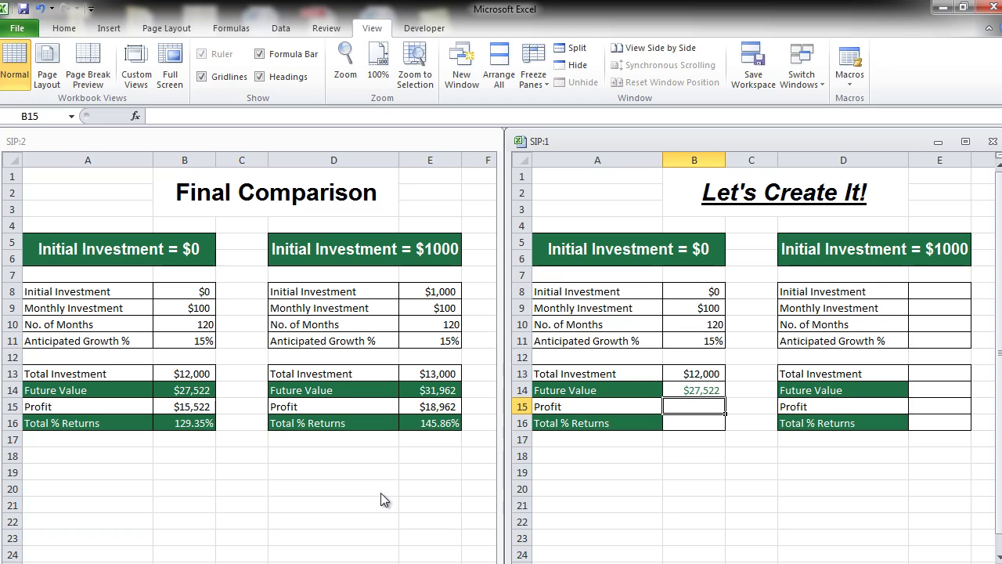
# Compare the Future Value formulas in the SIP:2 and SIP:1 windows
pyautogui.click(185, 388)
pyautogui.click(185, 390)
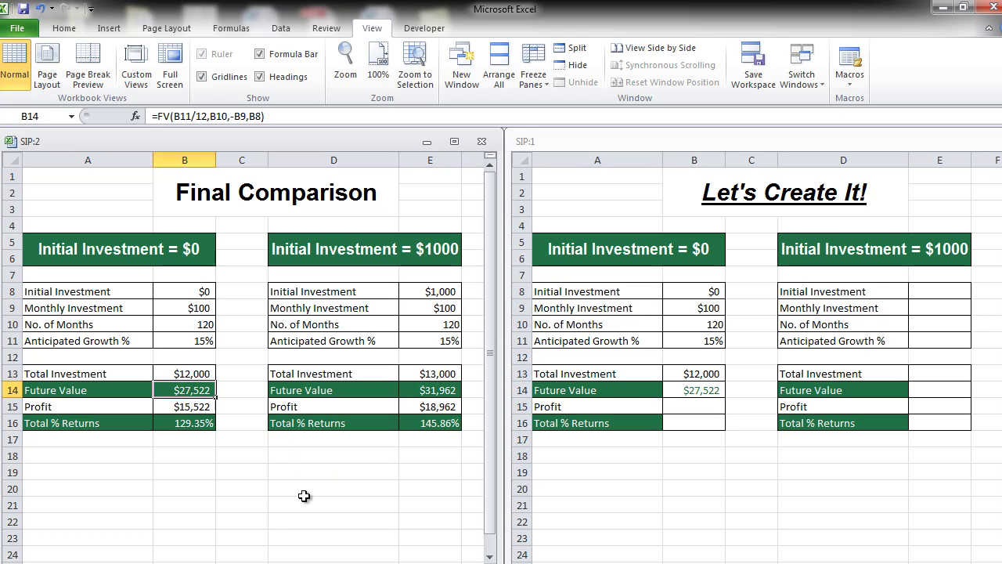
pyautogui.click(697, 392)
pyautogui.click(697, 392)
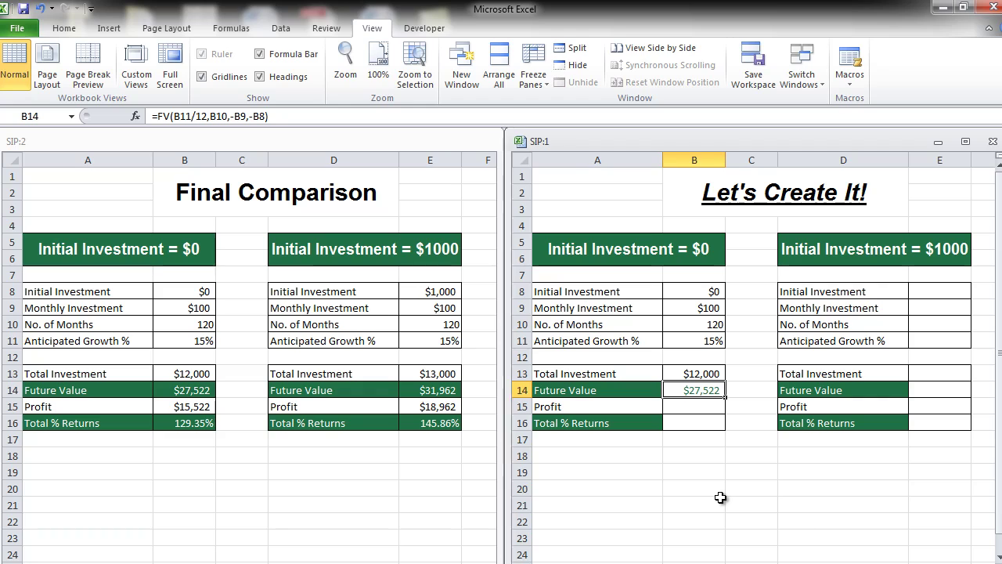
# Add Profit =B14-B13 and Total % Returns =B15/B13, showing $15,522 and 129.35%
pyautogui.press('Down')
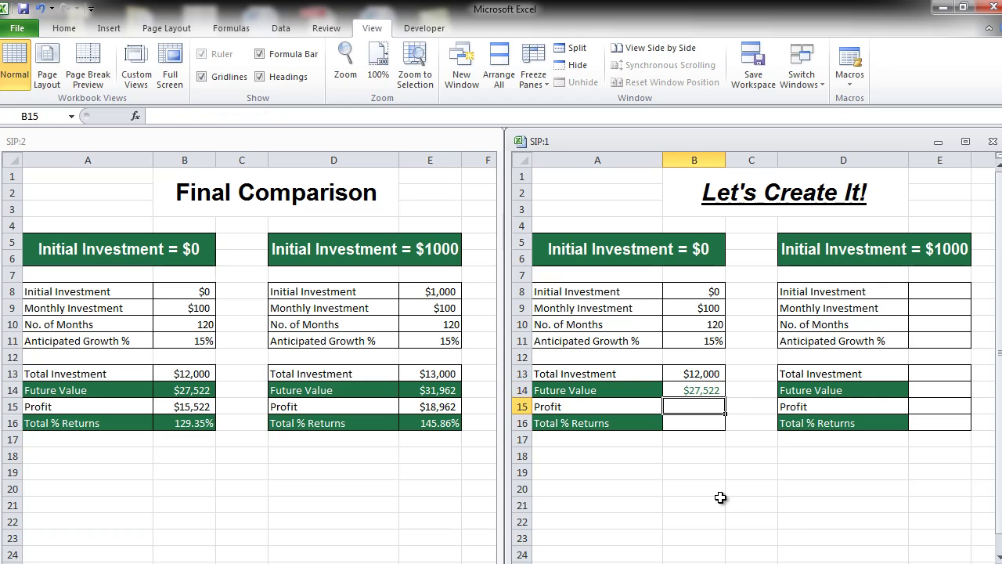
pyautogui.write('=B14')
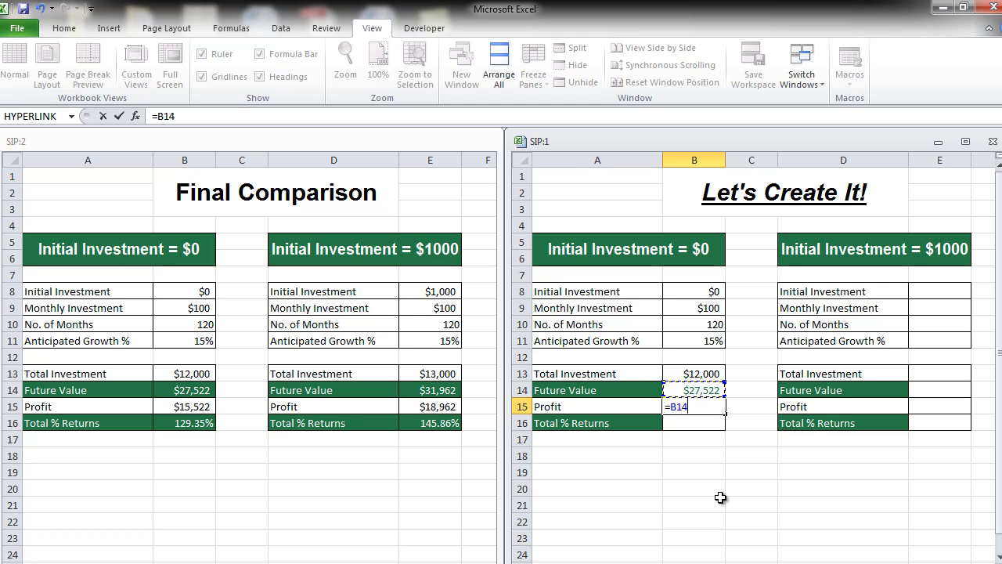
pyautogui.write('-B13')
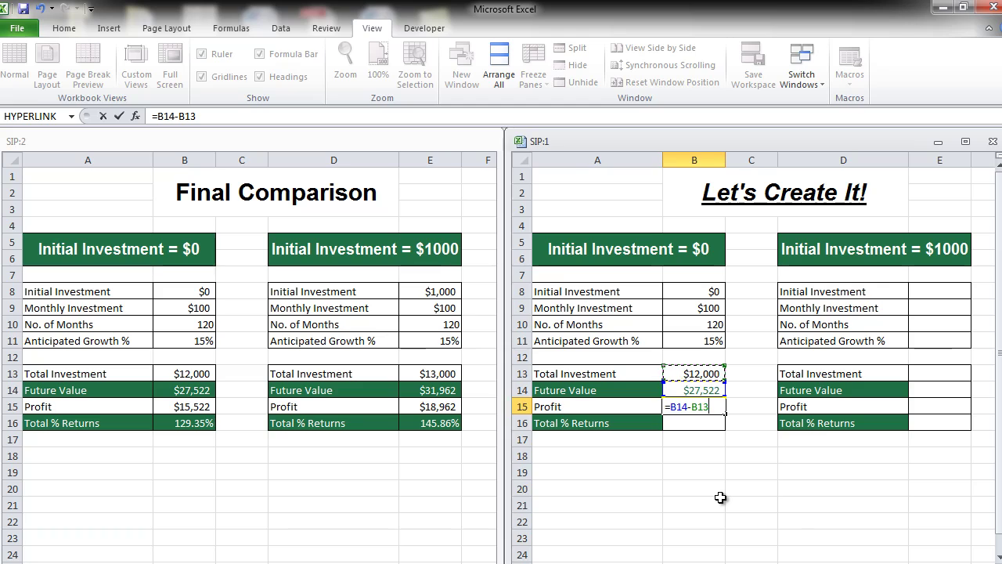
pyautogui.press('Return')
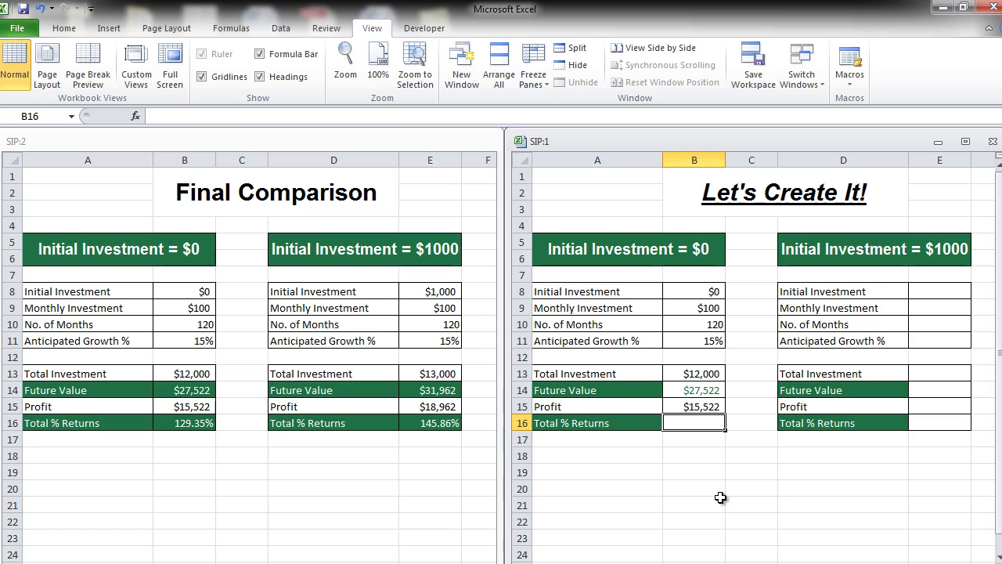
pyautogui.write('=B15/')
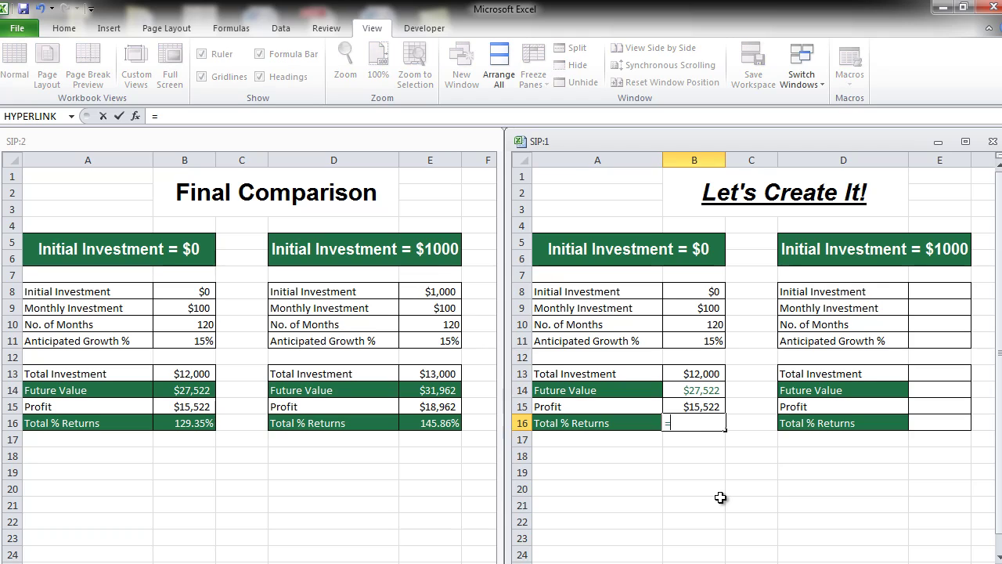
pyautogui.press('Up')
pyautogui.press('Up')
pyautogui.press('Up')
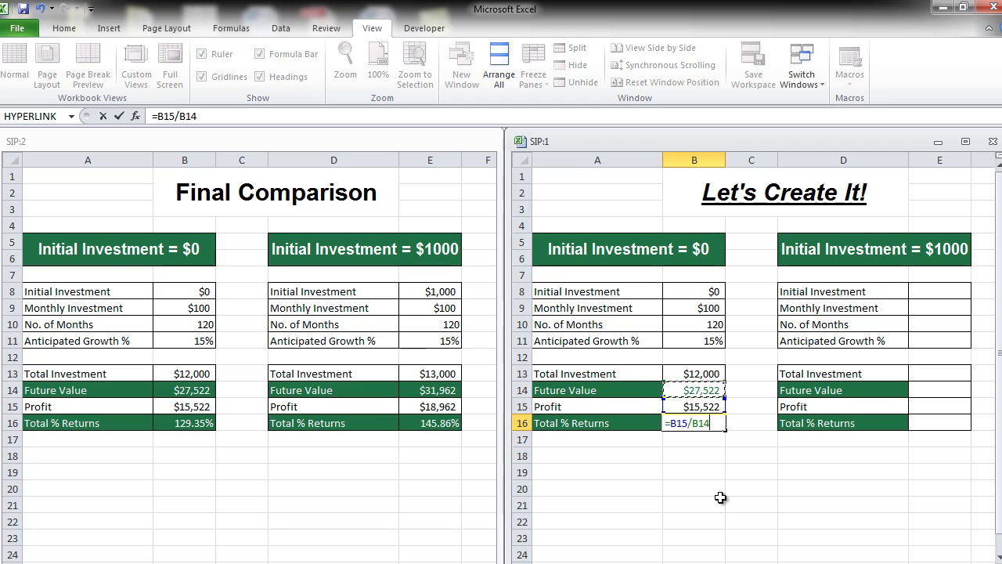
pyautogui.press('Return')
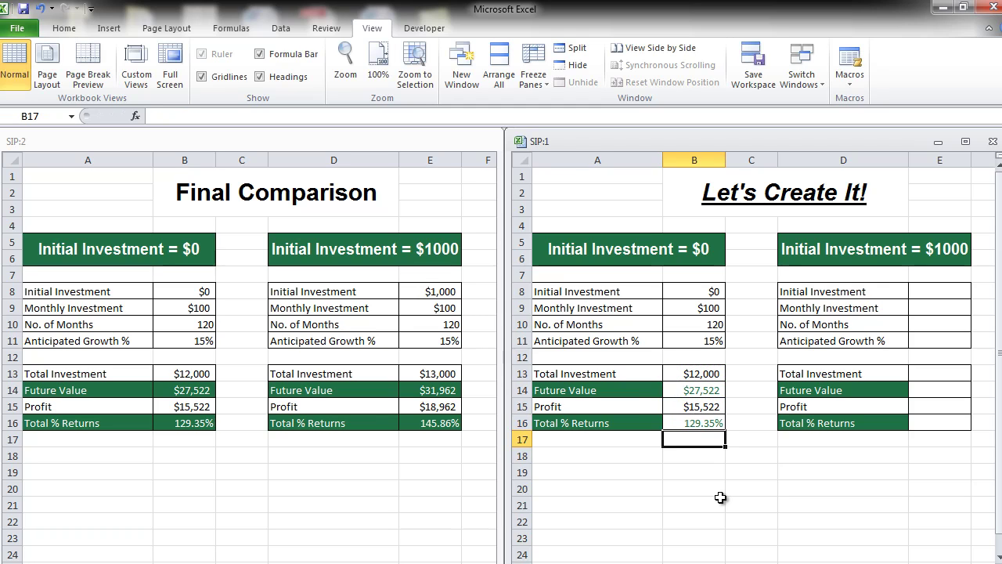
pyautogui.scroll(-1, 662, 450)
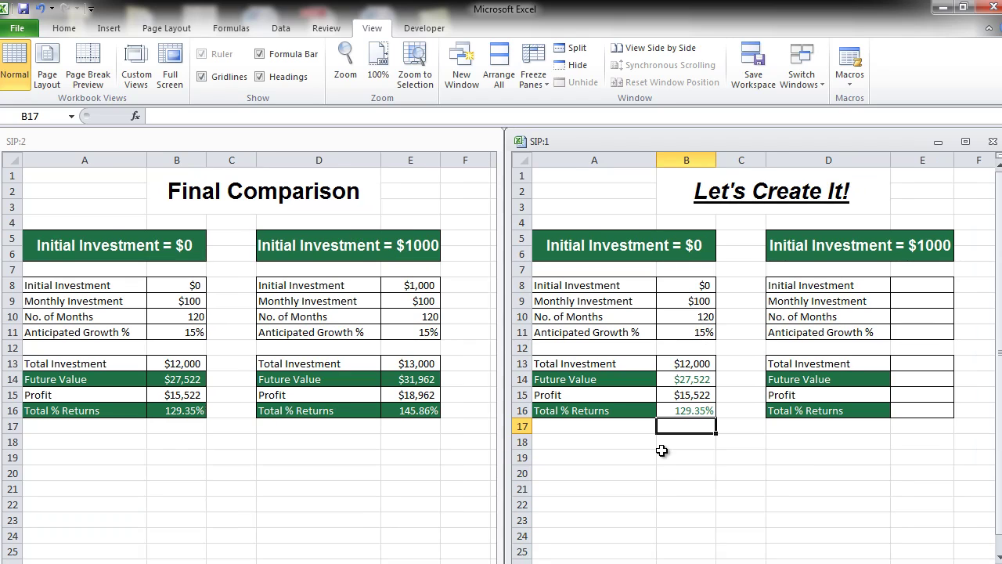
# Copy the four inputs into E8:E11 and change the initial investment in E8 to 1000
pyautogui.moveTo(705, 285); pyautogui.dragTo(702, 327)
pyautogui.hotkey('ctrl', 'c')
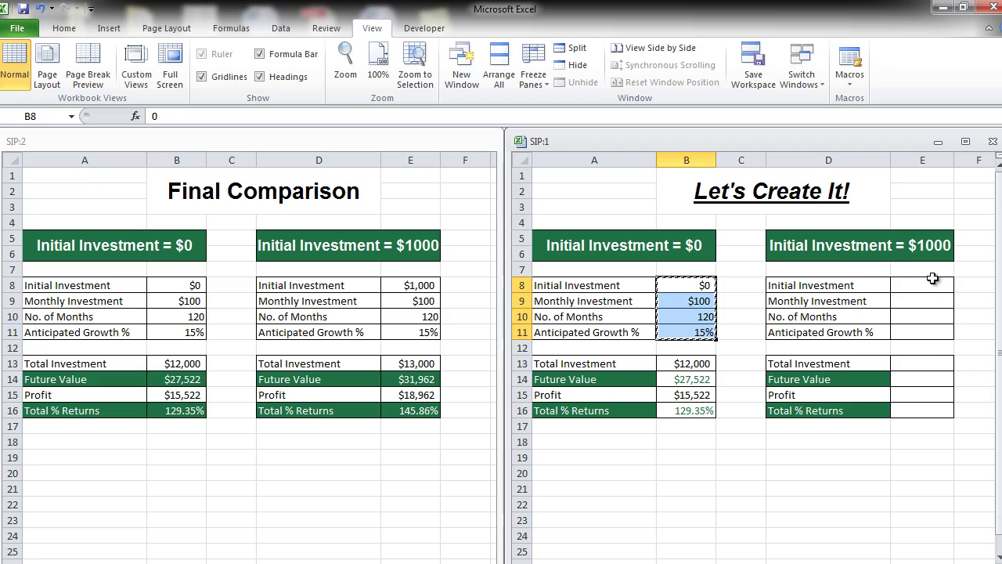
pyautogui.click(930, 285)
pyautogui.hotkey('ctrl', 'v')
pyautogui.click(931, 285)
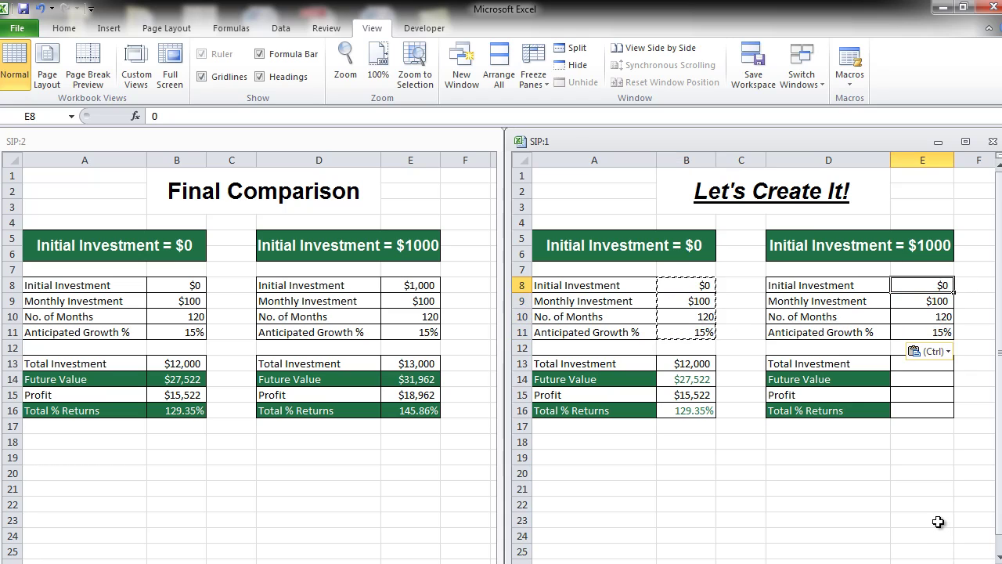
pyautogui.write('1000')
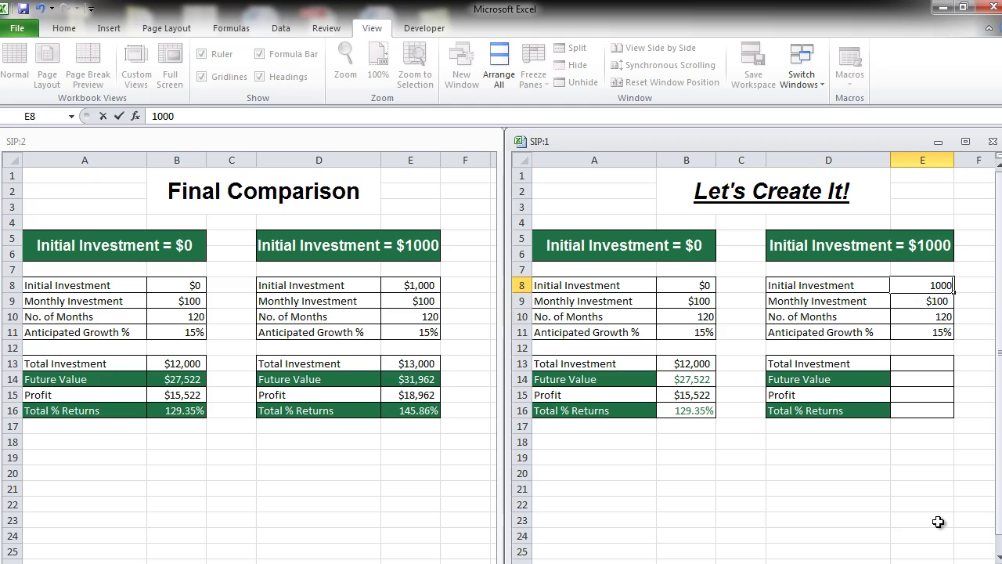
pyautogui.press('Return')
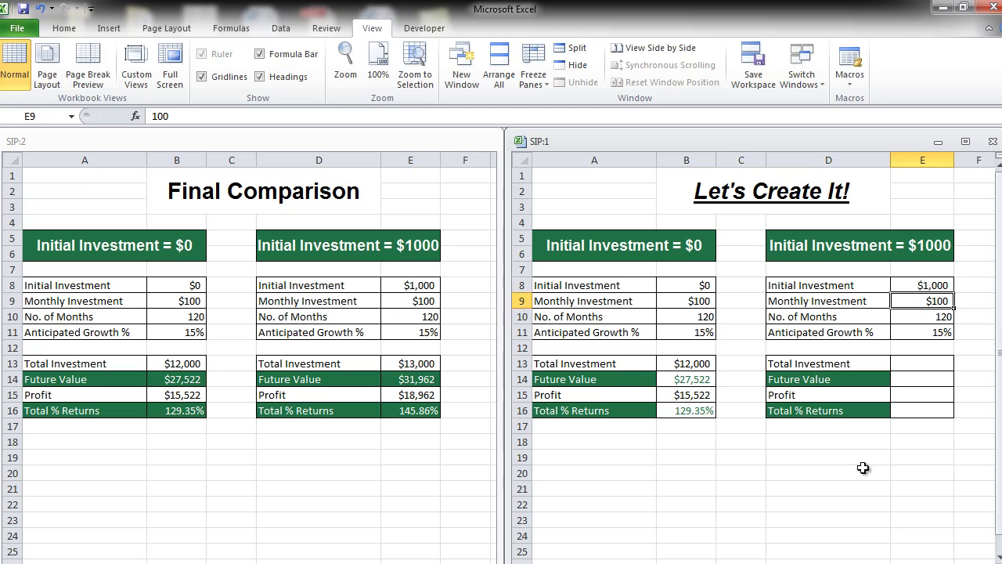
# Copy the result formulas from B13:B16 into E13:E16, giving $13,000, $31,962, $18,962 and 145.86%
pyautogui.moveTo(686, 364); pyautogui.dragTo(687, 409)
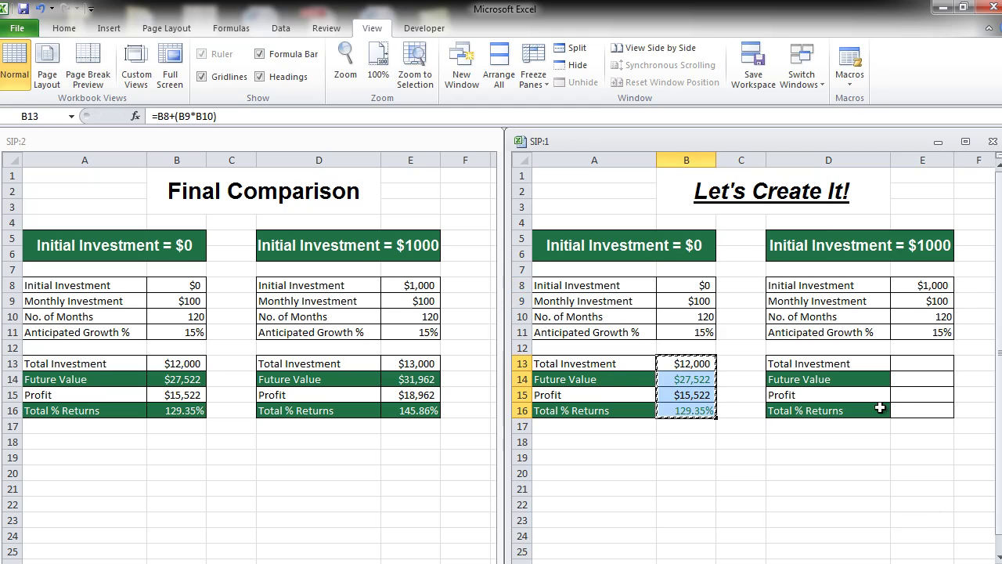
pyautogui.hotkey('ctrl', 'c')
pyautogui.click(923, 365)
pyautogui.hotkey('ctrl', 'v')
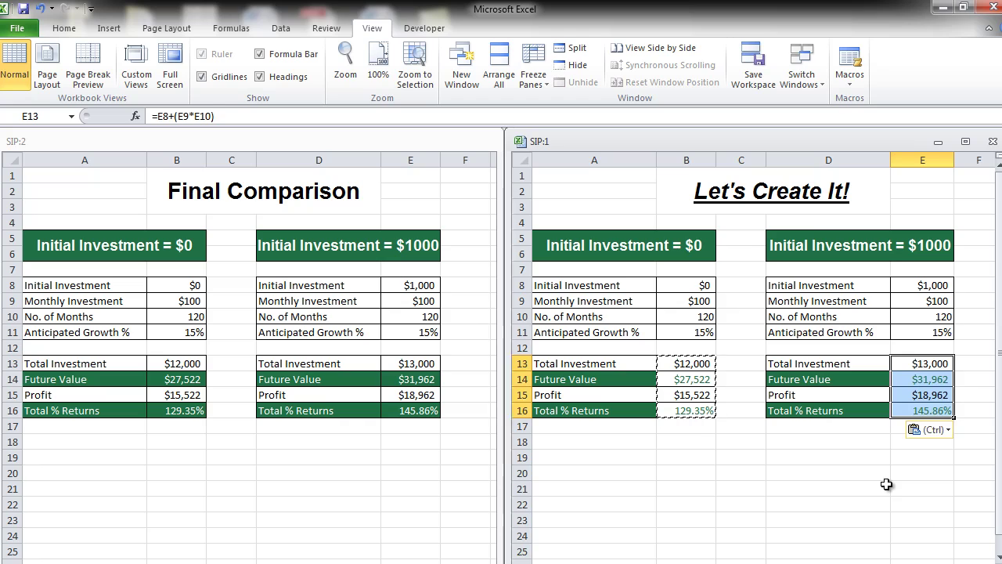
pyautogui.press('Escape')
pyautogui.click(912, 430)
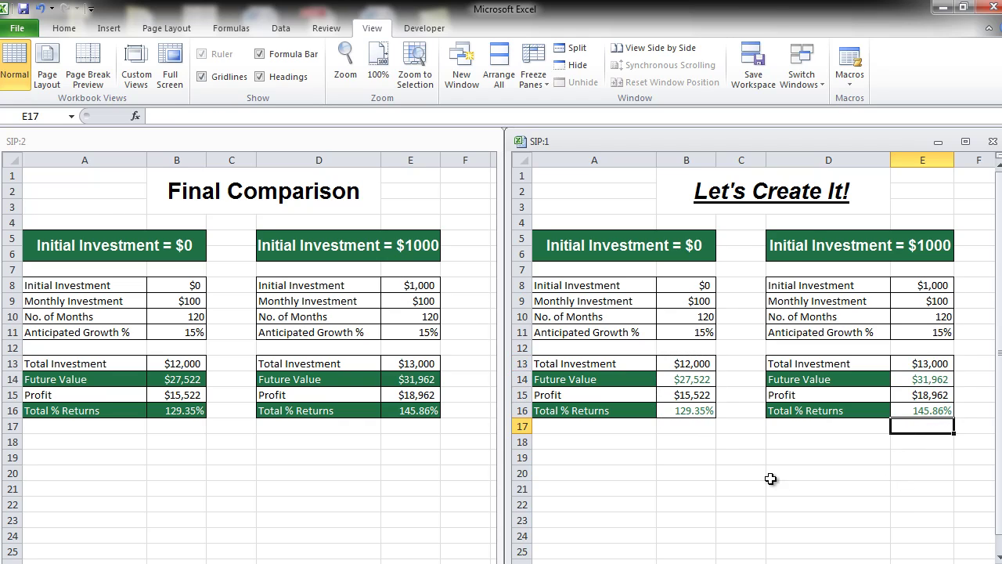
pyautogui.click(703, 413)
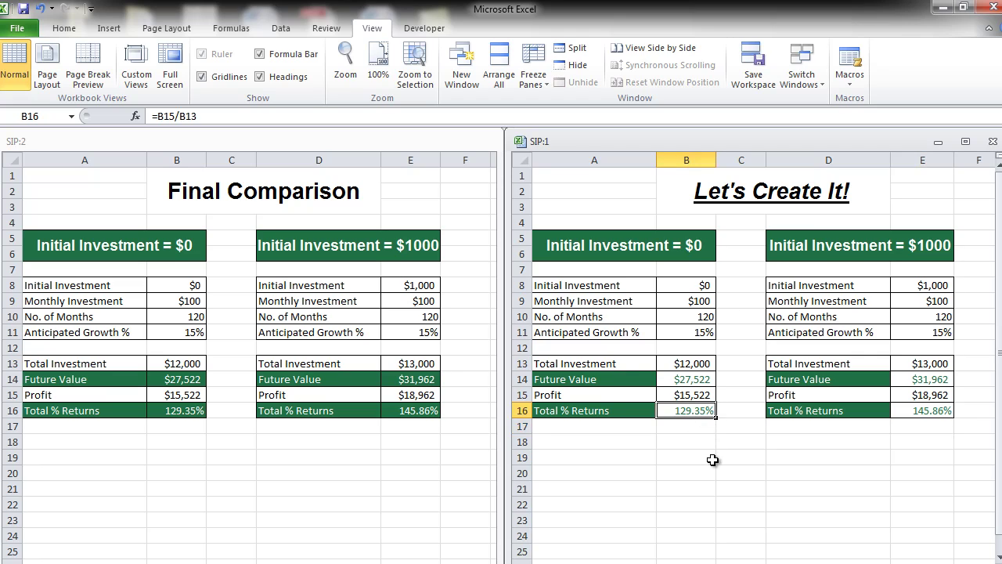
pyautogui.click(913, 411)
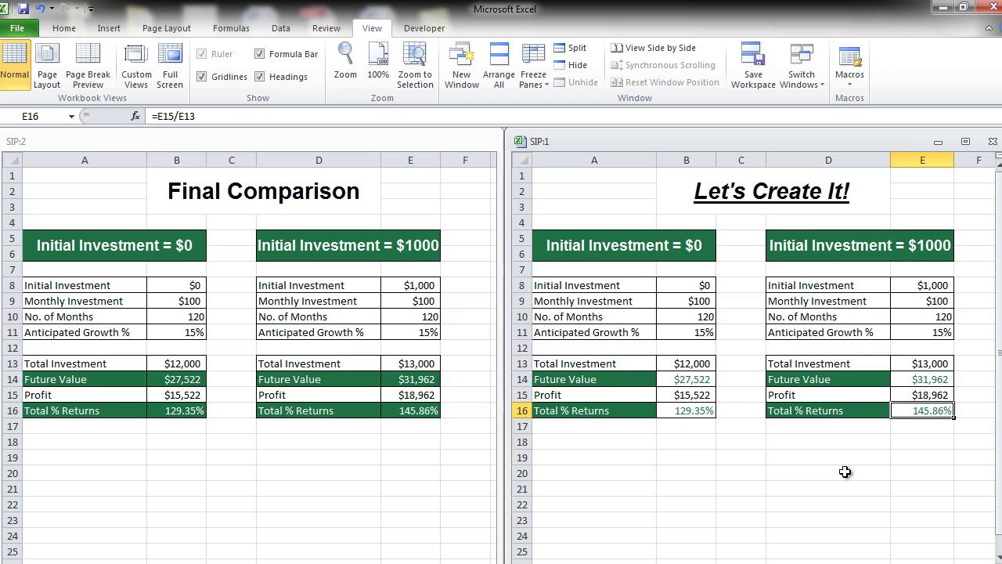